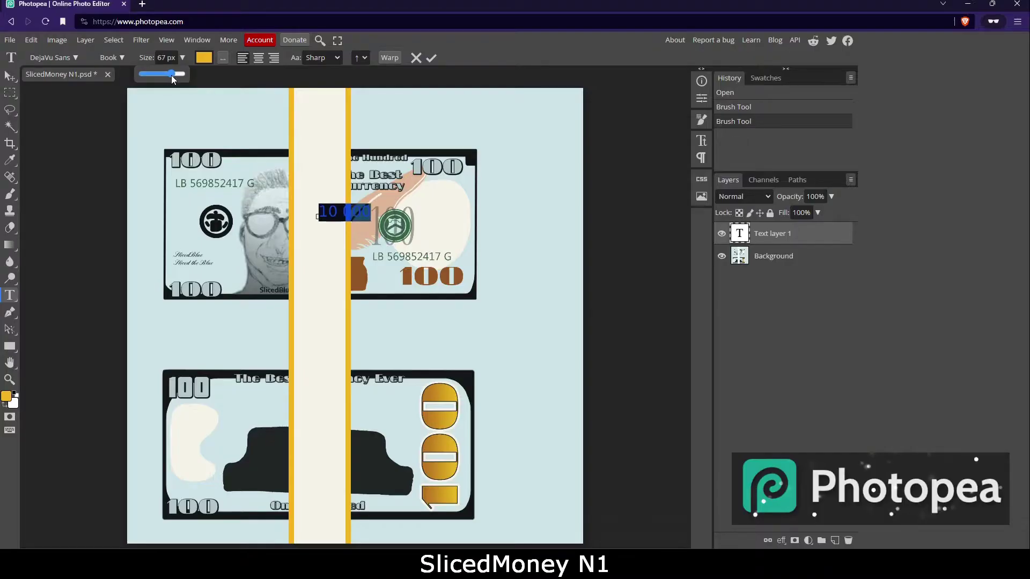
# Step: Make the 10,000 band text Bold and commit the text edit
pyautogui.click(107, 58)
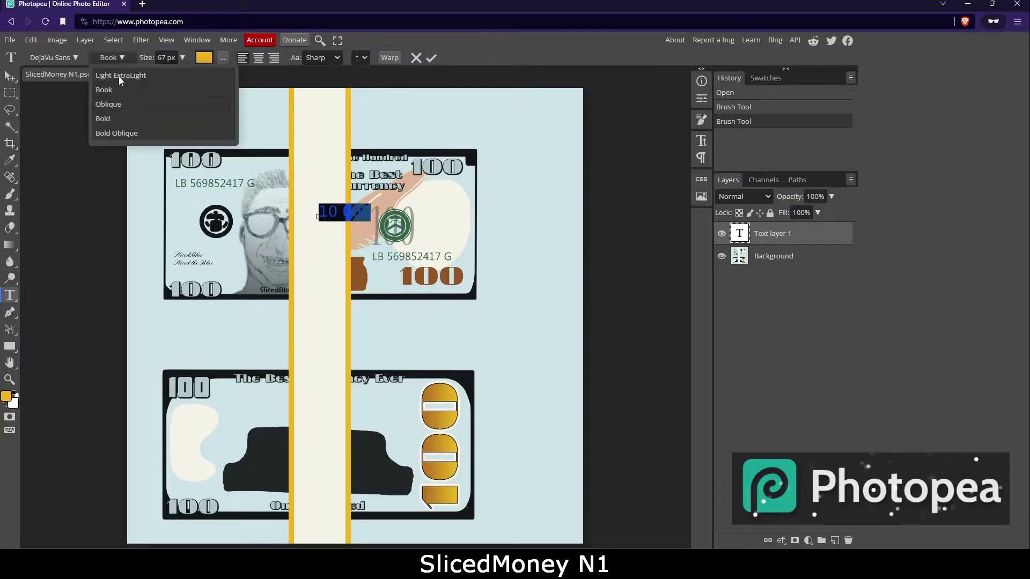
pyautogui.click(103, 119)
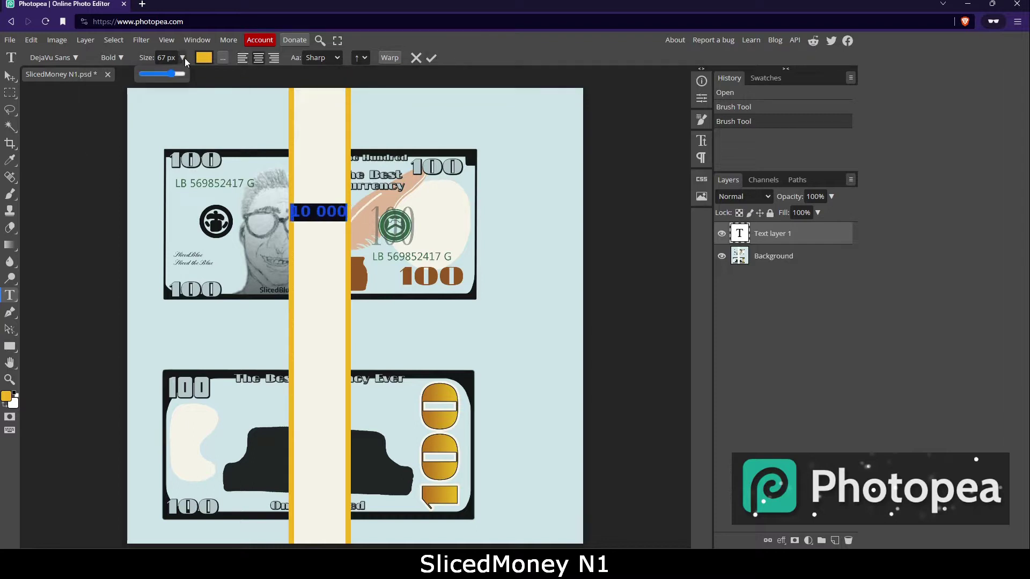
pyautogui.hotkey('ctrl', 'Return')
# Step: Duplicate the 10,000 text layer onto the other half of the band
pyautogui.press('v')
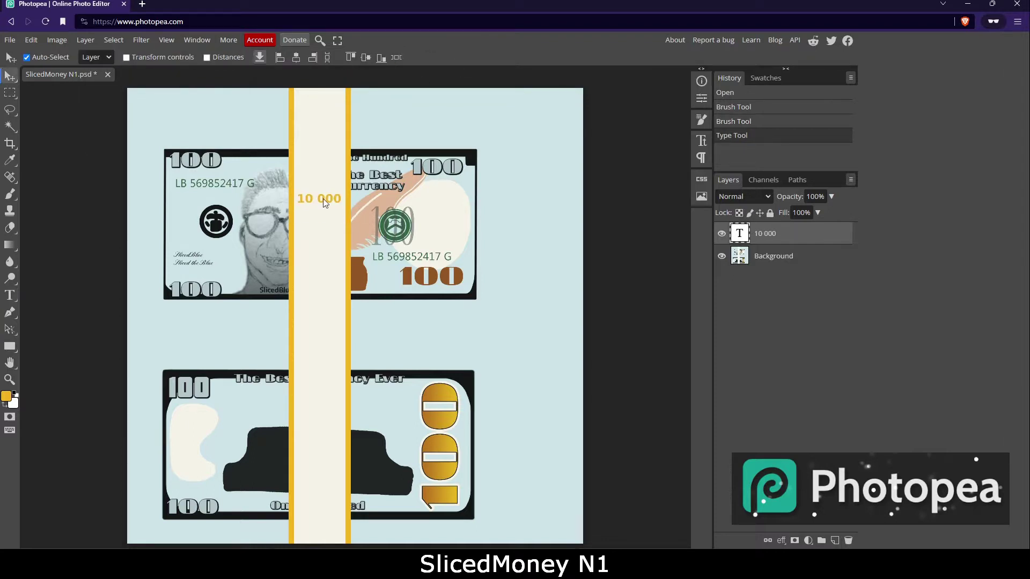
pyautogui.moveTo(324, 197); pyautogui.dragTo(325, 253)
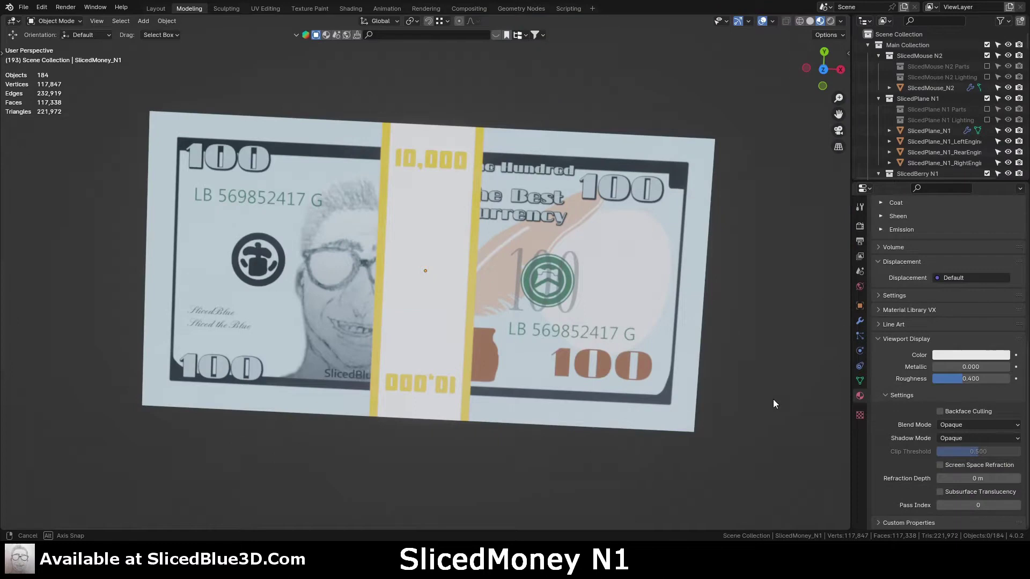
pyautogui.moveTo(773, 400); pyautogui.dragTo(748, 194, button='middle')
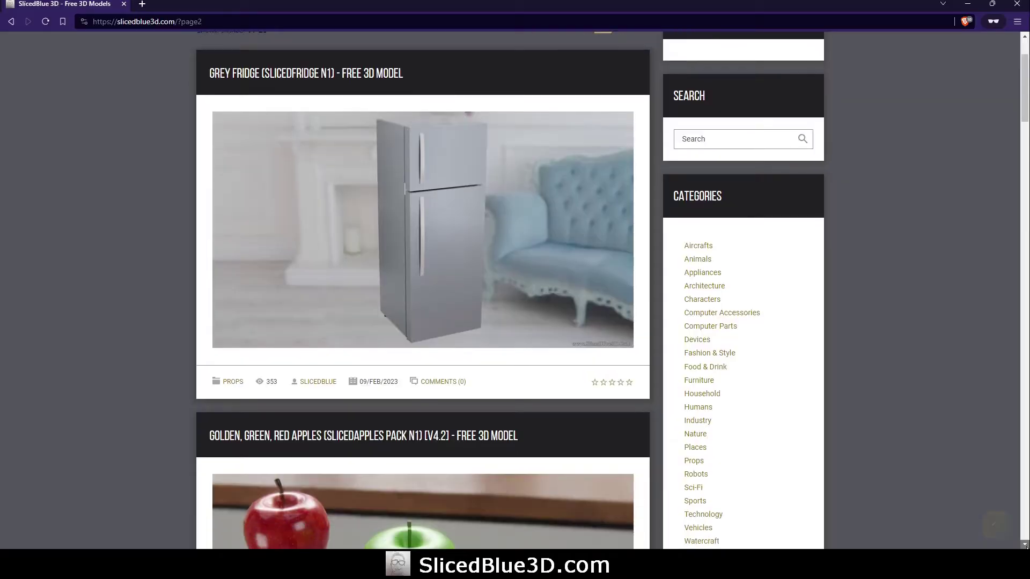
pyautogui.scroll(-3, 422, 289)
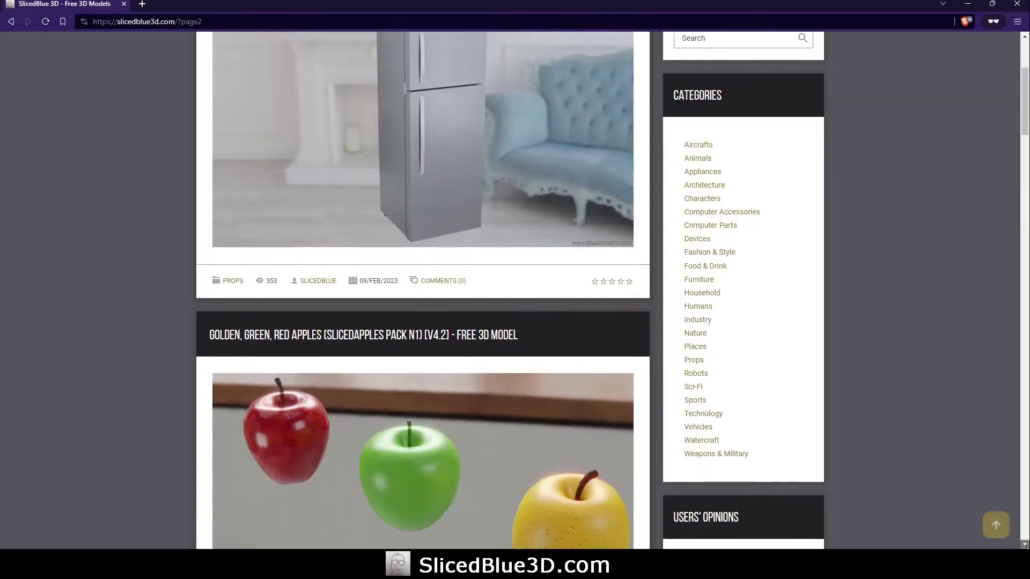
pyautogui.scroll(-3, 422, 290)
pyautogui.scroll(-2, 423, 290)
pyautogui.scroll(-6, 423, 289)
pyautogui.scroll(-2, 423, 290)
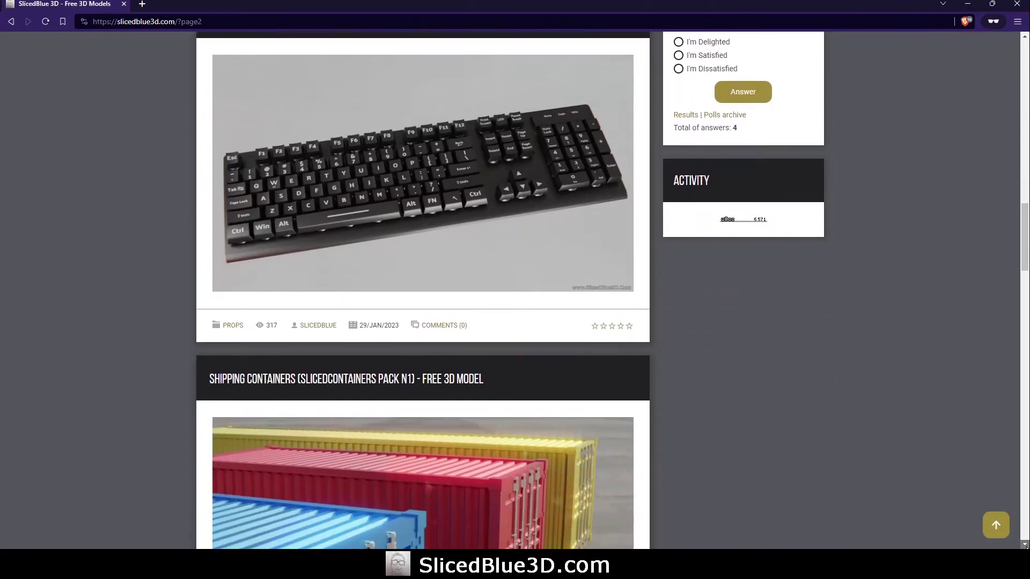
pyautogui.scroll(-2, 423, 290)
pyautogui.scroll(-2, 422, 290)
pyautogui.scroll(-2, 423, 290)
pyautogui.scroll(-2, 422, 290)
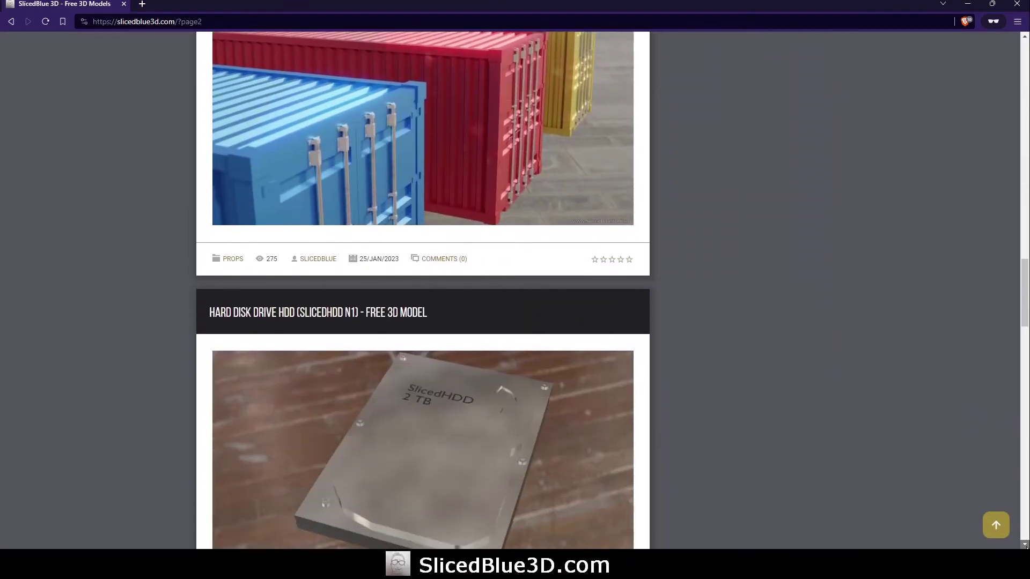
pyautogui.scroll(-2, 422, 290)
pyautogui.scroll(-2, 422, 290)
pyautogui.scroll(-2, 423, 290)
pyautogui.scroll(-2, 422, 290)
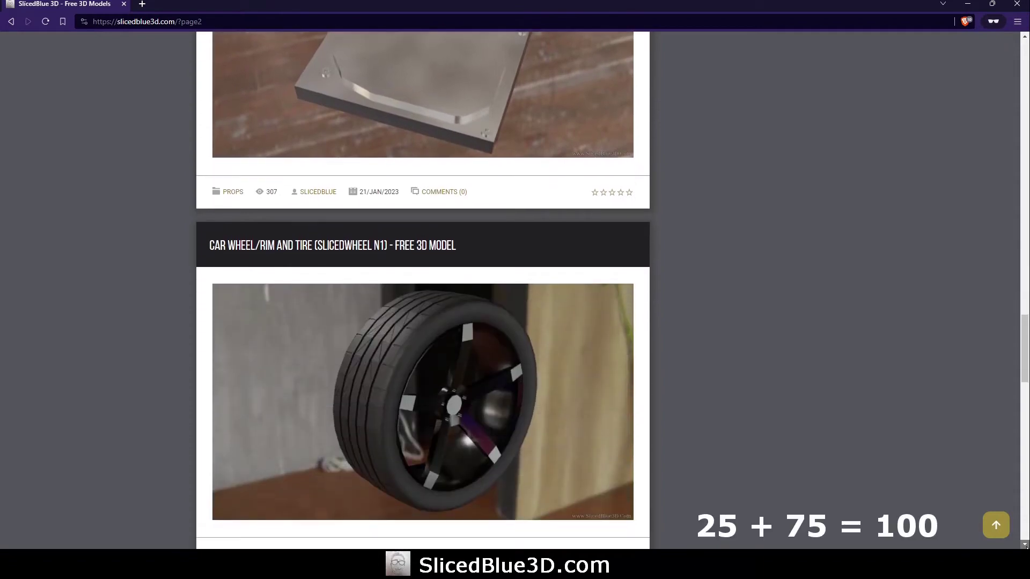
pyautogui.scroll(-2, 422, 290)
pyautogui.scroll(-2, 422, 290)
pyautogui.scroll(-2, 422, 290)
pyautogui.scroll(-2, 423, 290)
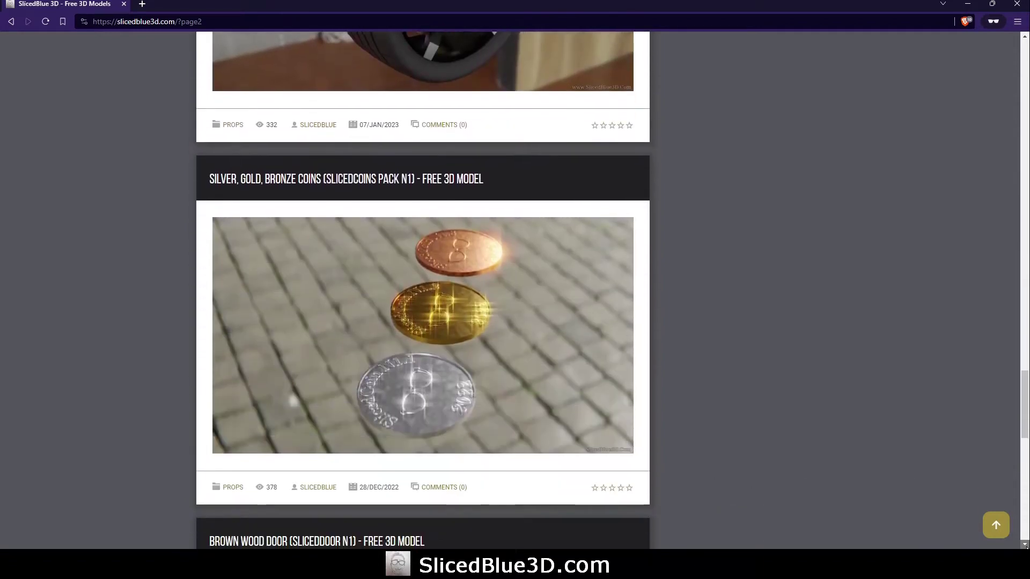
pyautogui.scroll(-2, 422, 290)
pyautogui.scroll(-2, 422, 290)
pyautogui.scroll(-2, 422, 290)
pyautogui.scroll(-2, 423, 290)
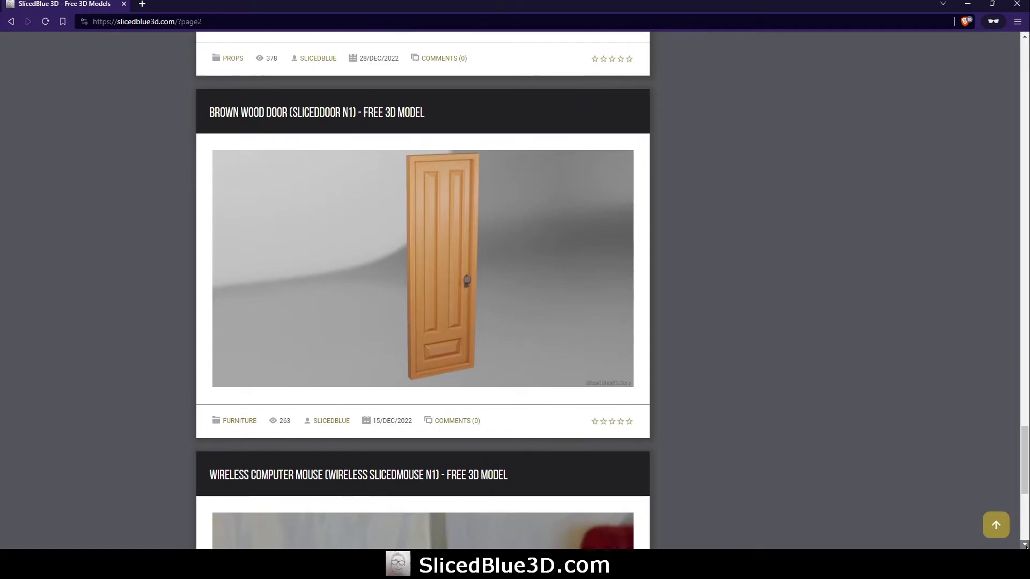
pyautogui.scroll(-2, 423, 290)
pyautogui.scroll(-2, 422, 289)
pyautogui.scroll(-2, 422, 290)
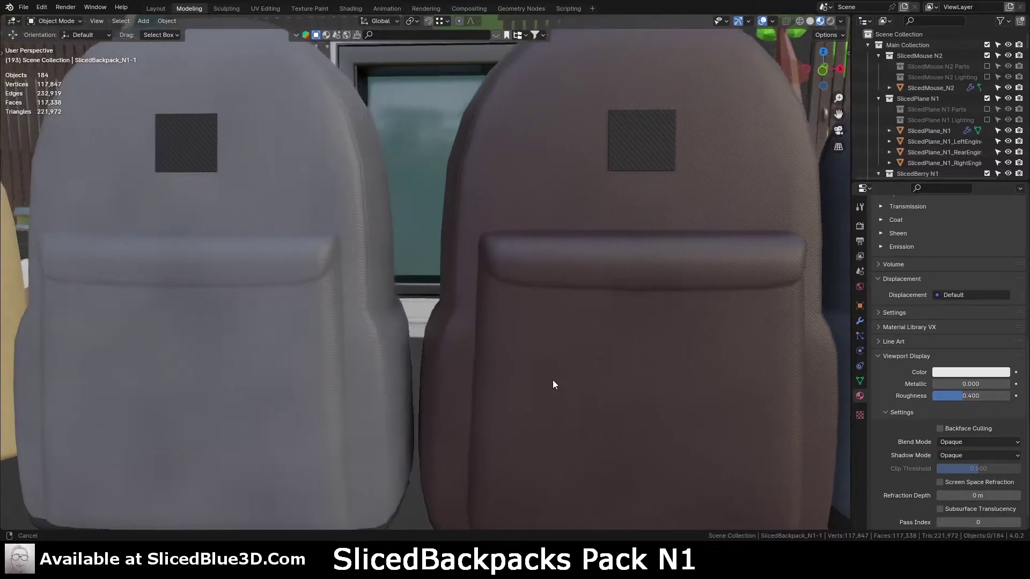
pyautogui.moveTo(471, 384)
pyautogui.keyDown('shift'); pyautogui.mouseDown(button='middle')
pyautogui.moveTo(380, 376)
pyautogui.moveTo(30, 393)
pyautogui.mouseUp(button='middle'); pyautogui.keyUp('shift')
pyautogui.scroll(-5, 483, 322)
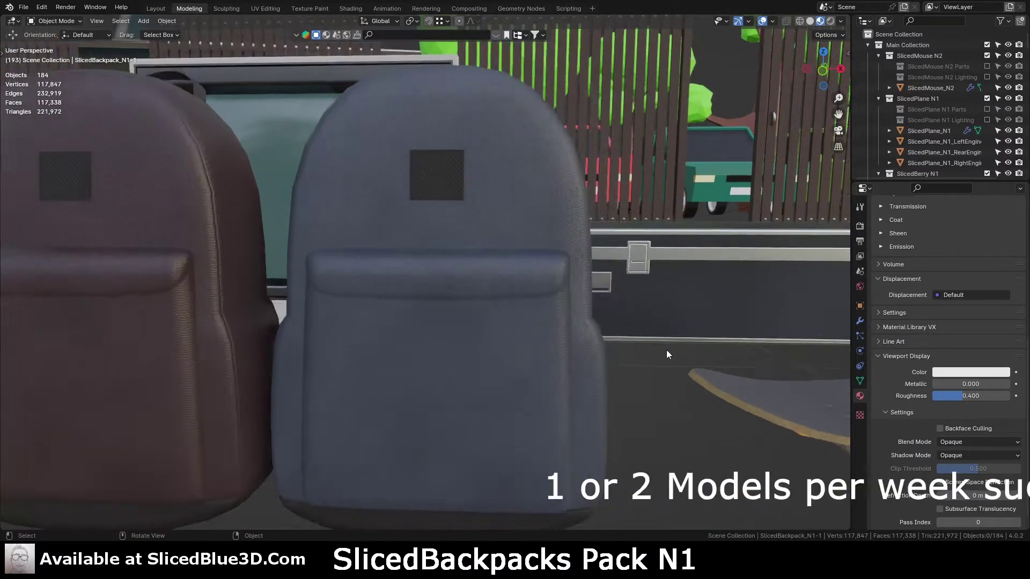
pyautogui.moveTo(667, 350)
pyautogui.mouseDown(button='middle')
pyautogui.moveTo(374, 378)
pyautogui.moveTo(402, 366)
pyautogui.moveTo(561, 403)
pyautogui.mouseUp(button='middle')
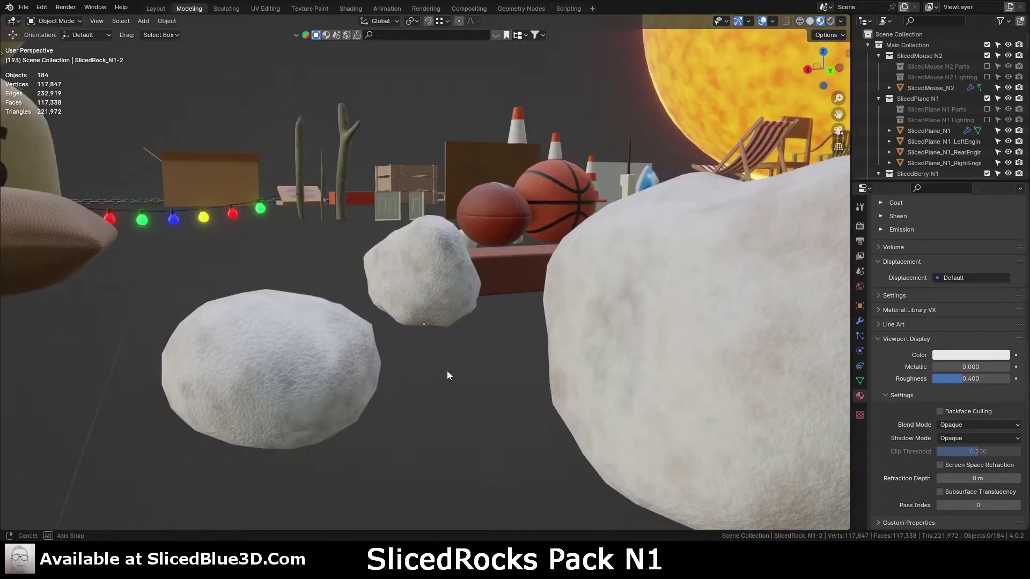
pyautogui.moveTo(447, 374)
pyautogui.mouseDown(button='middle')
pyautogui.moveTo(429, 378)
pyautogui.moveTo(636, 431)
pyautogui.moveTo(522, 430)
pyautogui.mouseUp(button='middle')
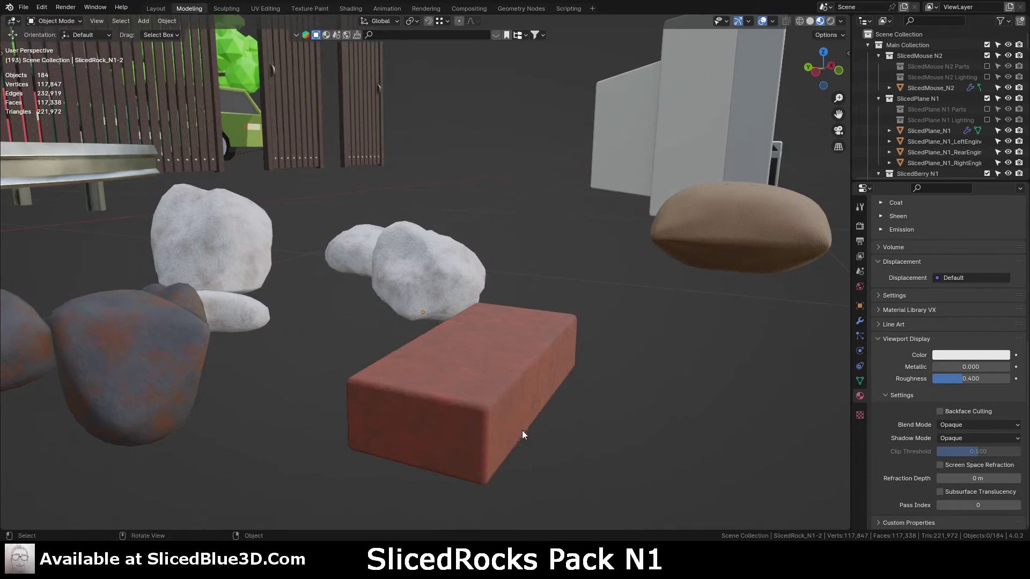
pyautogui.click(522, 431)
pyautogui.press('KP_Decimal')
pyautogui.scroll(-5, 688, 363)
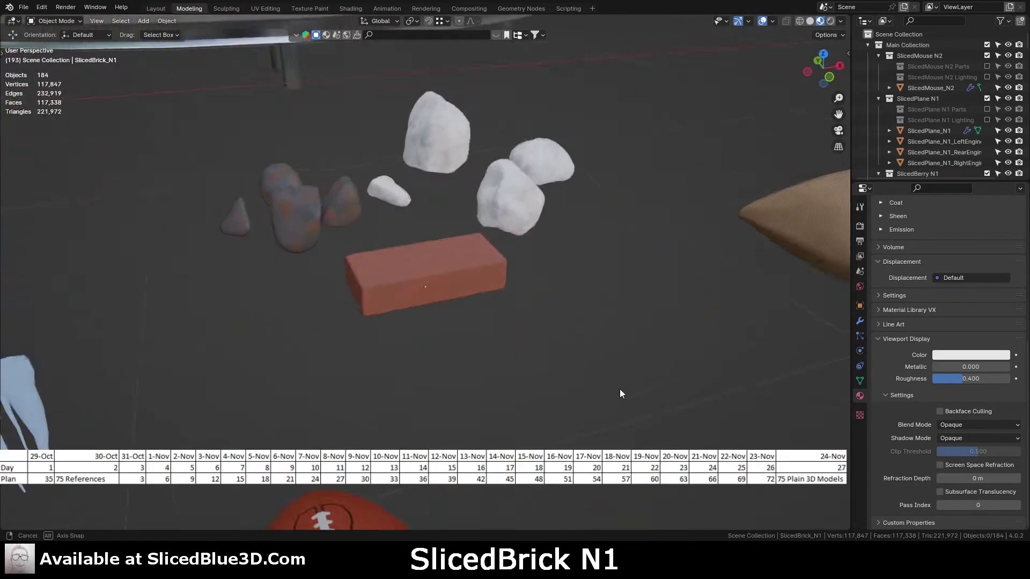
pyautogui.moveTo(619, 390)
pyautogui.mouseDown(button='middle')
pyautogui.moveTo(603, 396)
pyautogui.moveTo(611, 408)
pyautogui.moveTo(571, 372)
pyautogui.moveTo(563, 342)
pyautogui.moveTo(586, 374)
pyautogui.moveTo(565, 383)
pyautogui.mouseUp(button='middle')
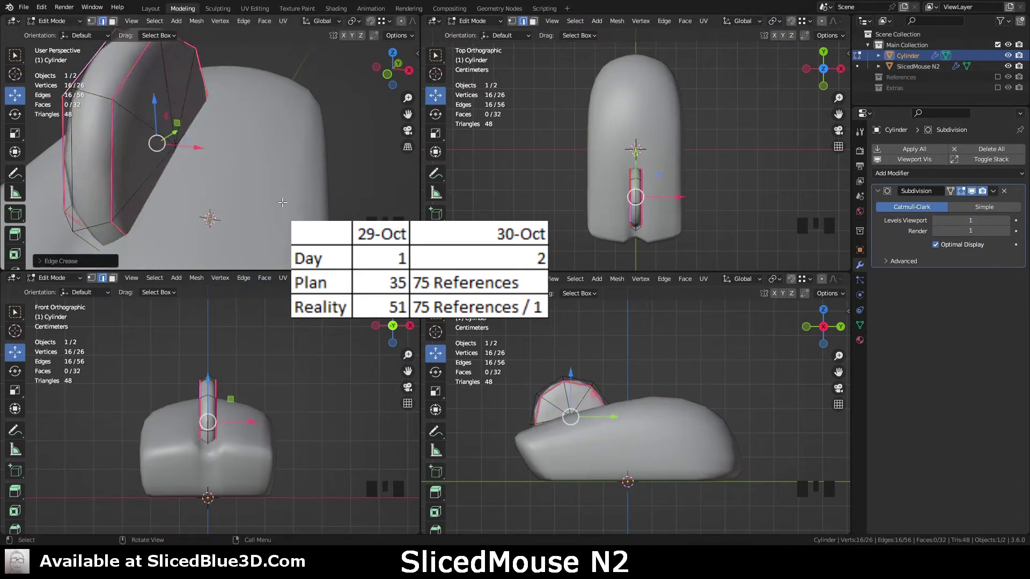
# Step: Scale the cylinder mesh along X, then add a new object to the empty scene
pyautogui.press('Tab')
pyautogui.press('s')
pyautogui.press('x')
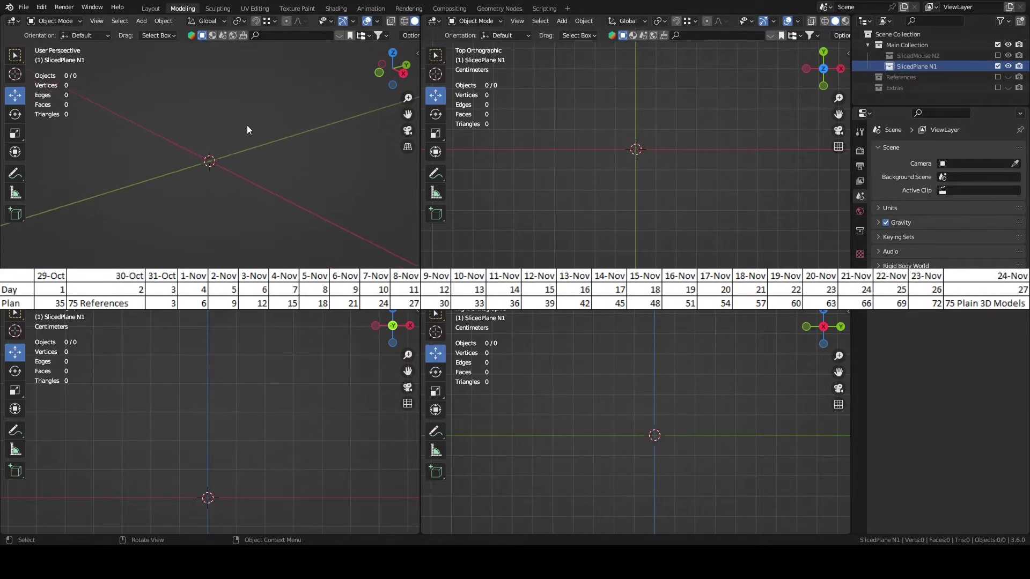
pyautogui.moveTo(247, 129); pyautogui.dragTo(270, 143, button='middle')
pyautogui.hotkey('shift', 'a')
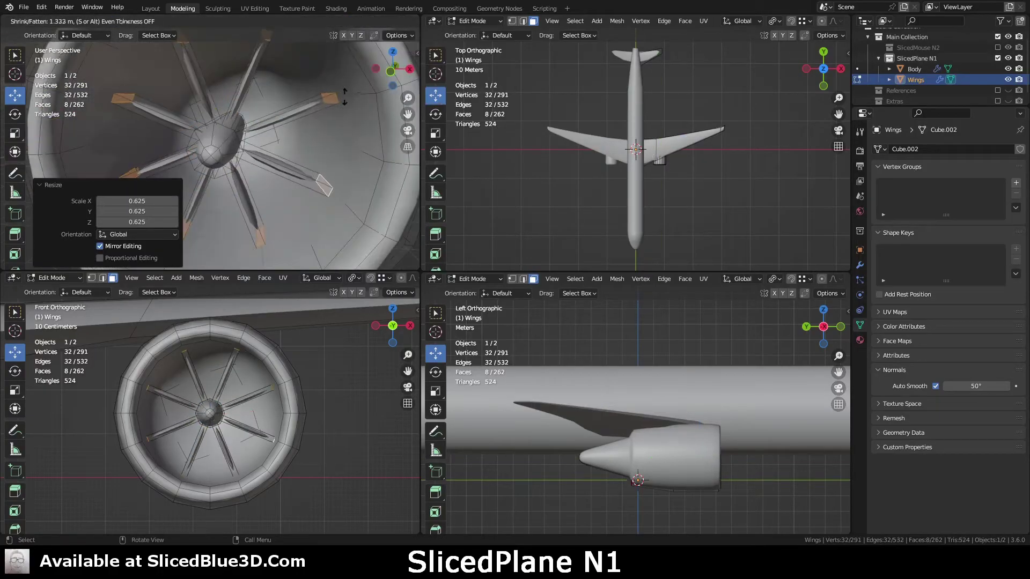
# Step: Finish resizing the engine's fan blades and select all linked blades with L
pyautogui.press('Tab')
pyautogui.moveTo(284, 114)
pyautogui.mouseDown(button='middle')
pyautogui.moveTo(269, 146)
pyautogui.moveTo(293, 167)
pyautogui.moveTo(236, 178)
pyautogui.mouseUp(button='middle')
pyautogui.press('Tab')
pyautogui.press('l')
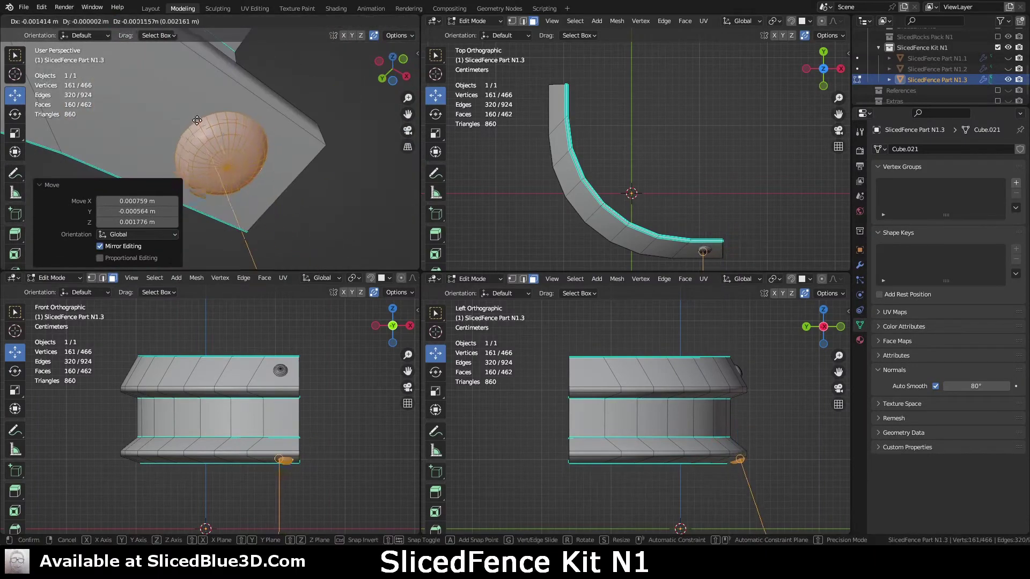
pyautogui.scroll(-5, 216, 135)
# Step: Confirm the new position of the fence part's vertices
pyautogui.click(282, 166)
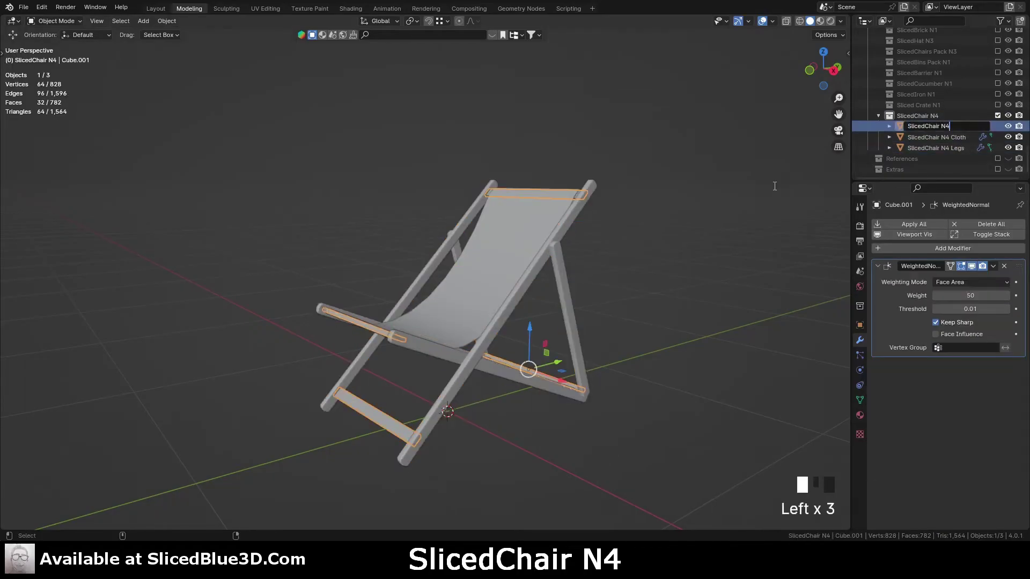
pyautogui.write('Planks')
# Step: Rename the chair planks object to 'Planks' and add a cylinder at the origin
pyautogui.press('Return')
pyautogui.scroll(3, 637, 262)
pyautogui.hotkey('shift', 'a')
pyautogui.click(741, 331)
pyautogui.moveTo(740, 331); pyautogui.dragTo(656, 286, button='middle')
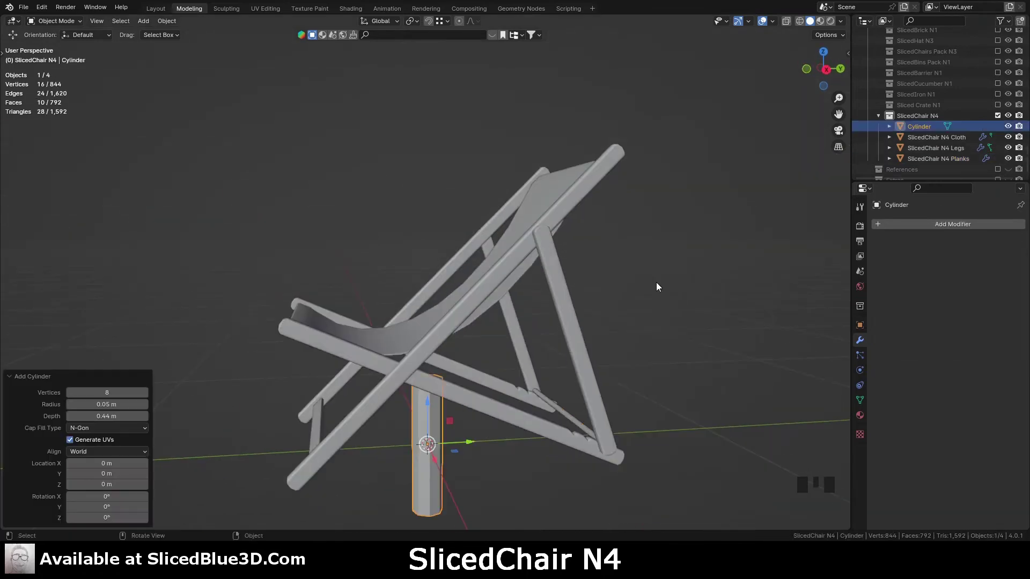
pyautogui.scroll(-4, 620, 391)
# Step: In Edit Mode, move the cylinder geometry and fill a face on the chair
pyautogui.press('Tab')
pyautogui.press('a')
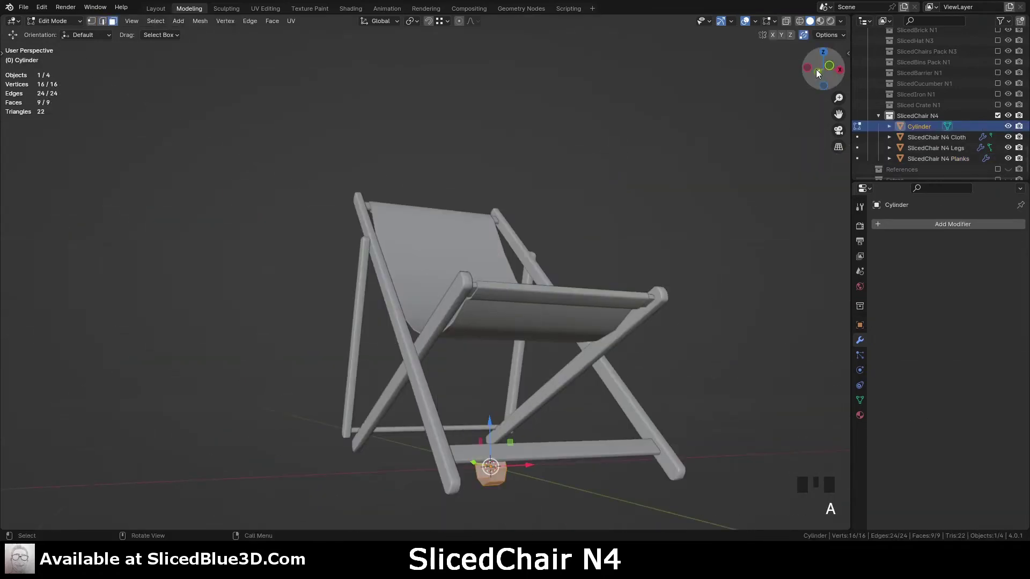
pyautogui.press('KP_7')
pyautogui.press('g')
pyautogui.press('KP_Decimal')
pyautogui.press('KP_3')
pyautogui.press('f')
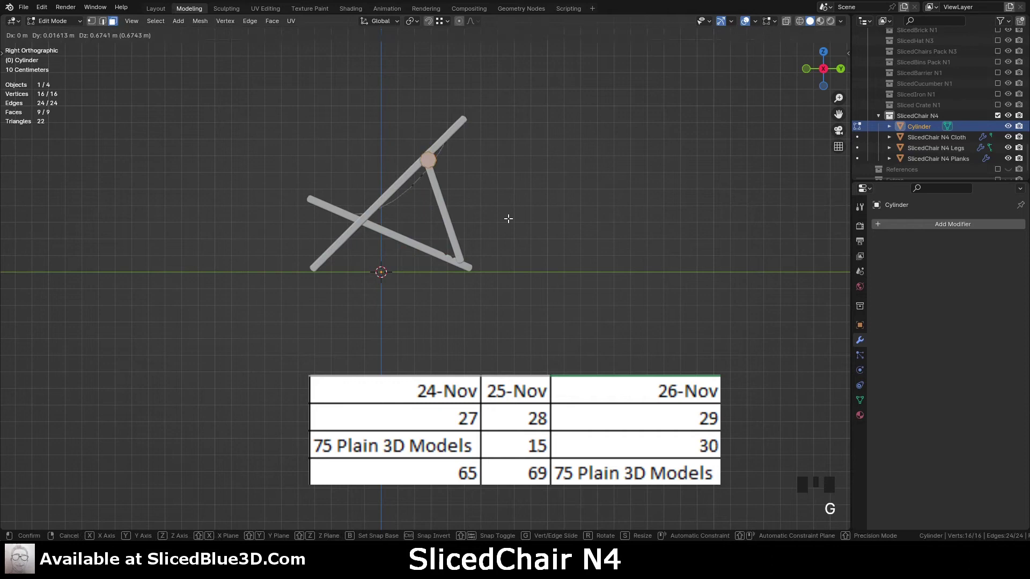
# Step: Shrink the bolt cylinder slightly and move it into place
pyautogui.press('s')
pyautogui.press('Return')
pyautogui.press('KP_Decimal')
pyautogui.press('g')
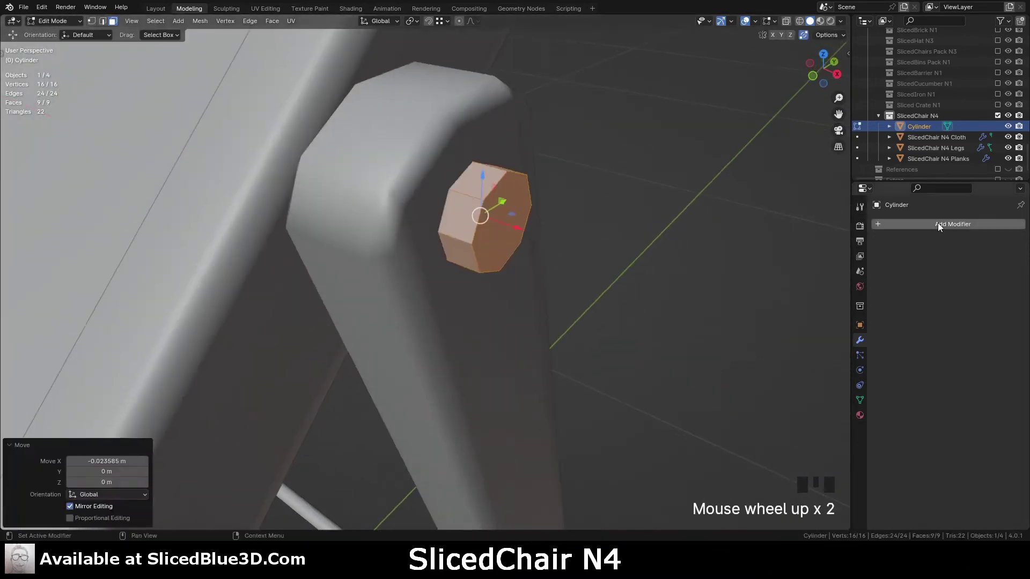
# Step: Move the gate handle's vertices along the Y axis to its new position
pyautogui.press('a')
pyautogui.press('KP_3')
pyautogui.press('g')
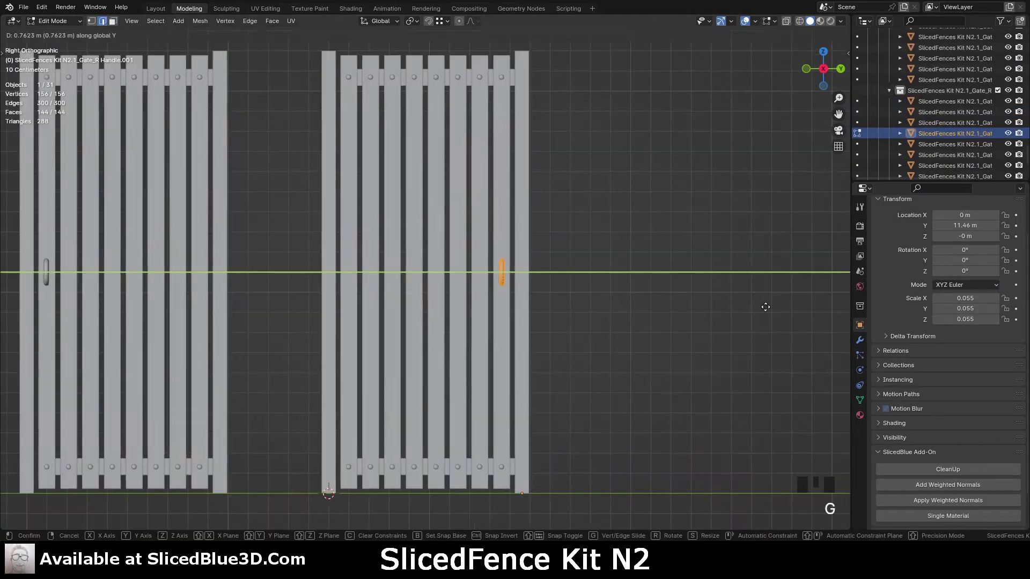
pyautogui.click(559, 277)
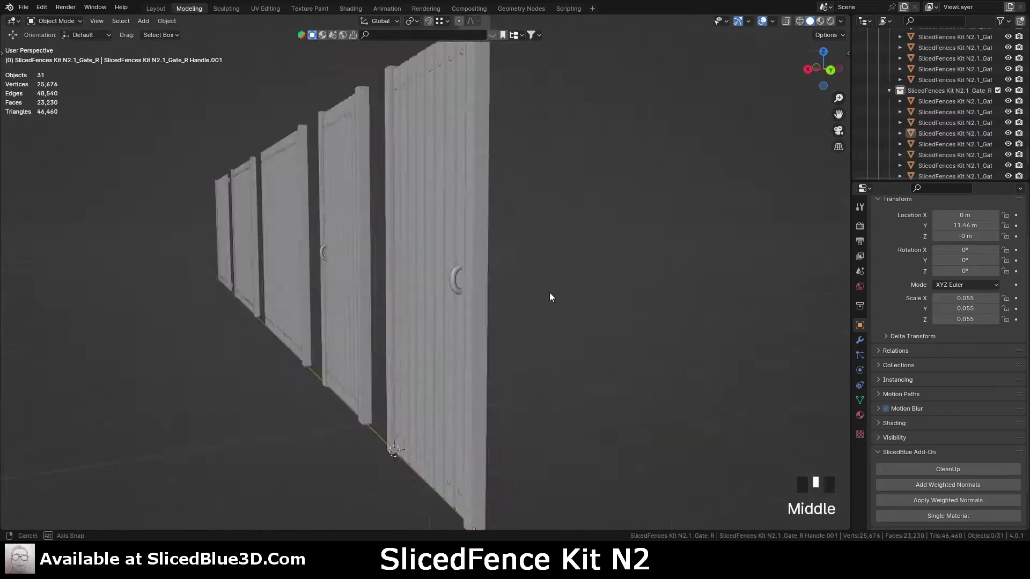
# Step: Select the plank object among the row of fence gates
pyautogui.rightClick(469, 287)
pyautogui.moveTo(550, 292)
pyautogui.mouseDown(button='middle')
pyautogui.moveTo(468, 288)
pyautogui.moveTo(511, 108)
pyautogui.mouseUp(button='middle')
pyautogui.doubleClick(508, 107)
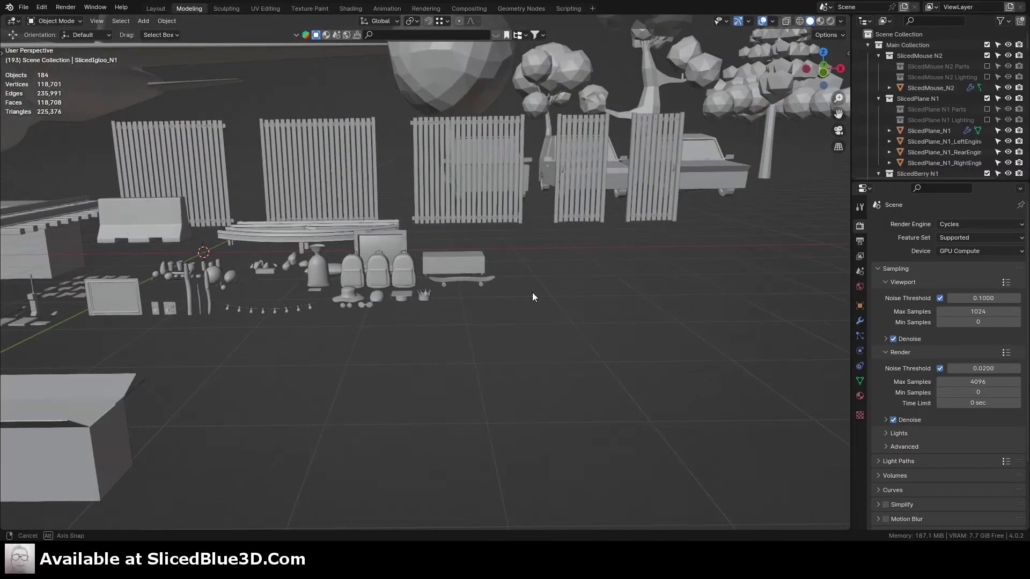
# Step: Orbit around the props and fence part while extending the vertex selection
pyautogui.moveTo(532, 292); pyautogui.dragTo(478, 312, button='middle')
pyautogui.scroll(1, 545, 315)
pyautogui.moveTo(543, 312)
pyautogui.mouseDown(button='middle')
pyautogui.moveTo(828, 314)
pyautogui.moveTo(44, 318)
pyautogui.moveTo(269, 316)
pyautogui.moveTo(293, 307)
pyautogui.mouseUp(button='middle')
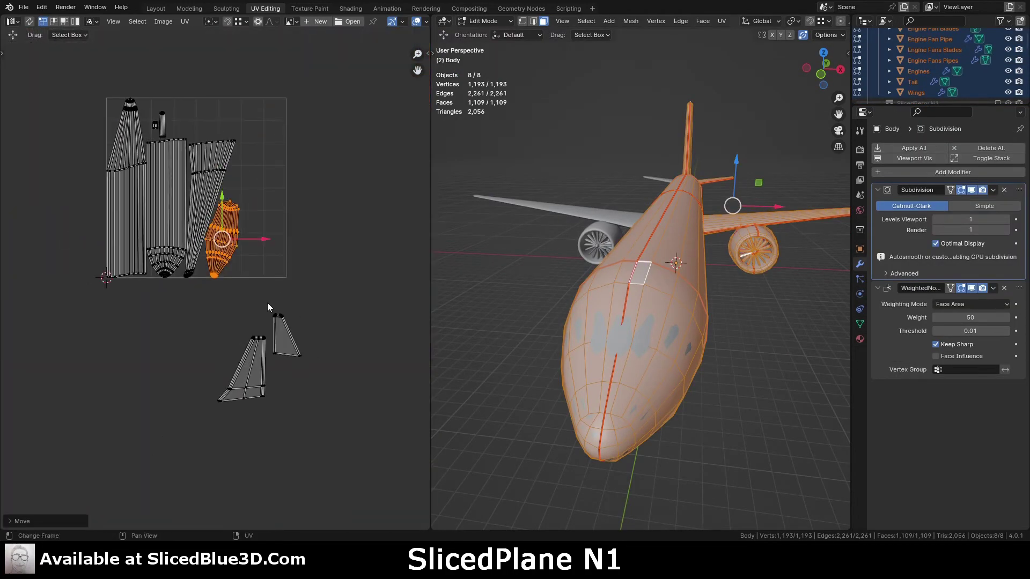
pyautogui.keyDown('alt'); pyautogui.click(590, 219); pyautogui.keyUp('alt')
pyautogui.moveTo(591, 220); pyautogui.dragTo(661, 135, button='middle')
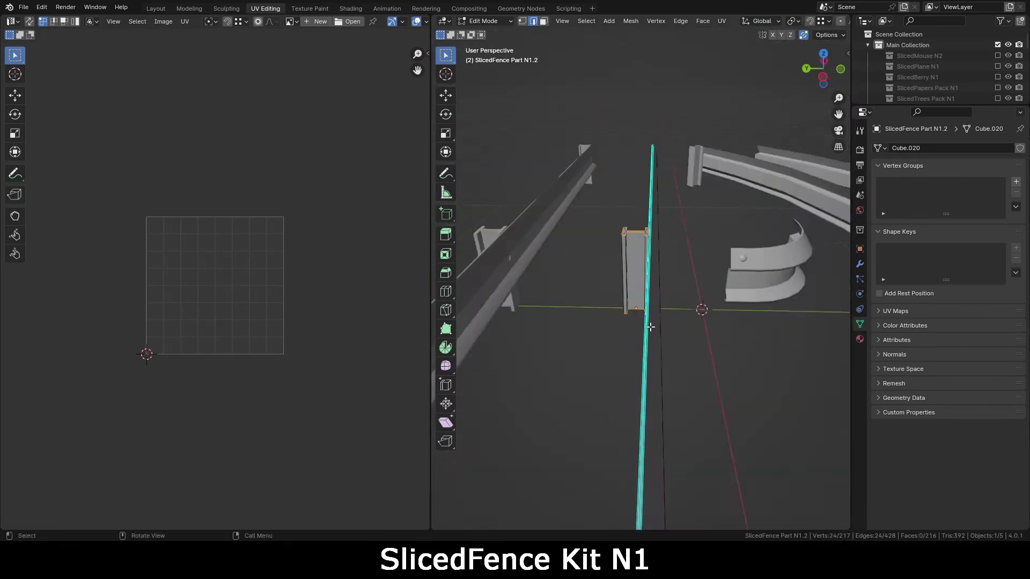
pyautogui.moveTo(602, 210)
pyautogui.mouseDown(button='middle')
pyautogui.moveTo(651, 219)
pyautogui.moveTo(674, 260)
pyautogui.mouseUp(button='middle')
pyautogui.scroll(3, 675, 241)
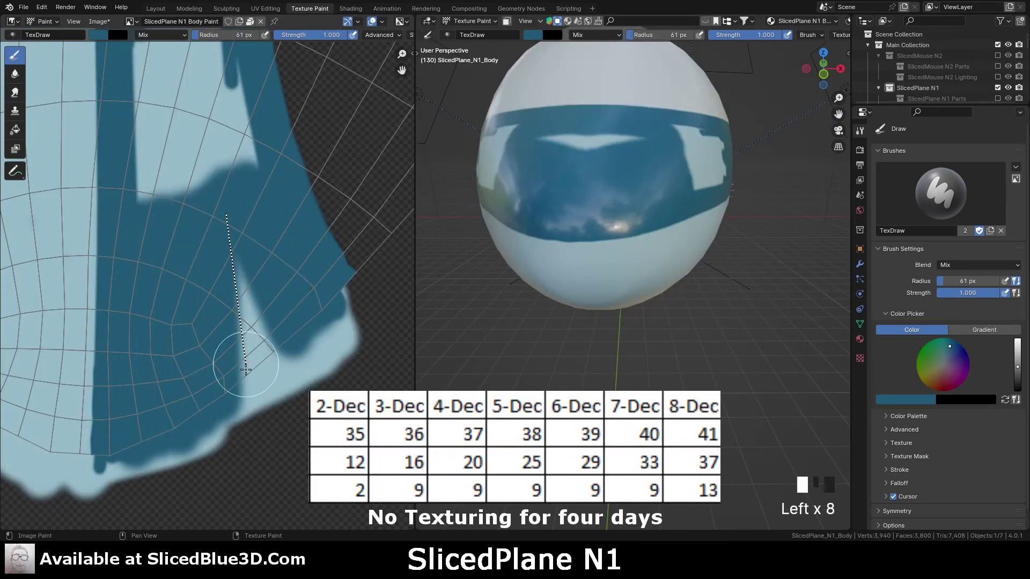
# Step: Paint a straight dark blue stroke across the plane body
pyautogui.moveTo(226, 214); pyautogui.dragTo(246, 369)
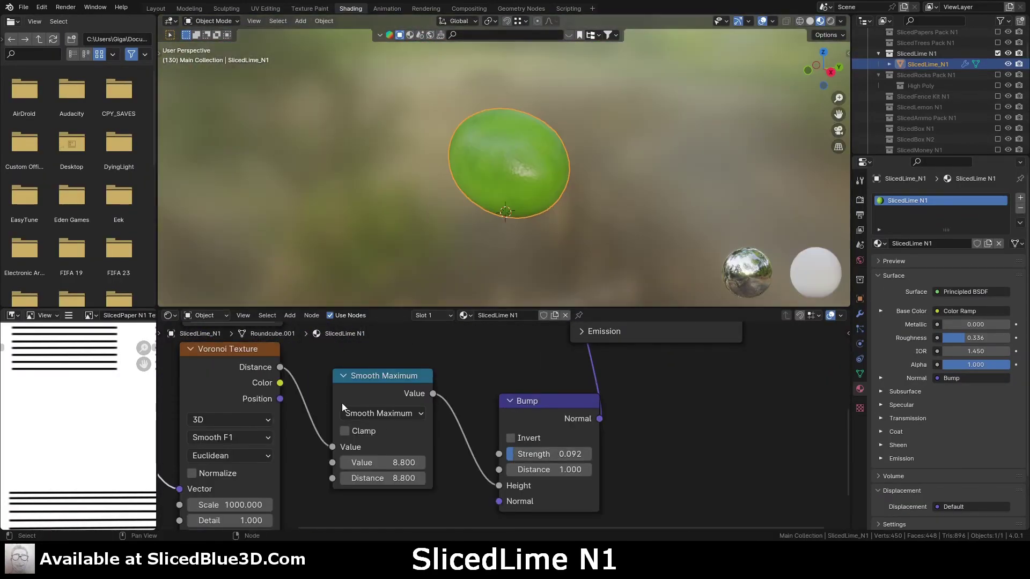
# Step: Adjust the colour value of the Color Ramp stop for the fence metal
pyautogui.hotkey('shift', 'a')
pyautogui.write('mapp')
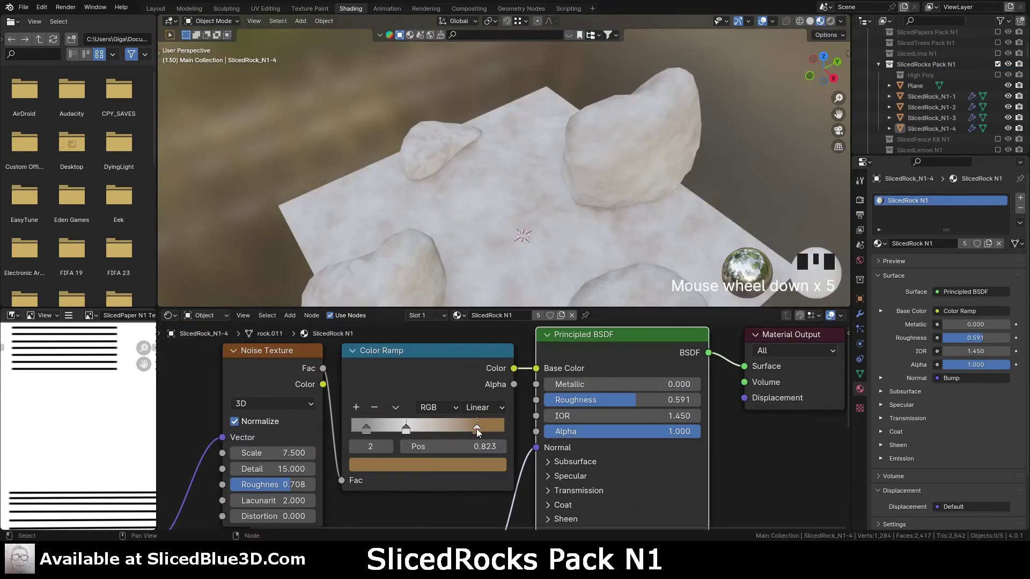
pyautogui.click(451, 465)
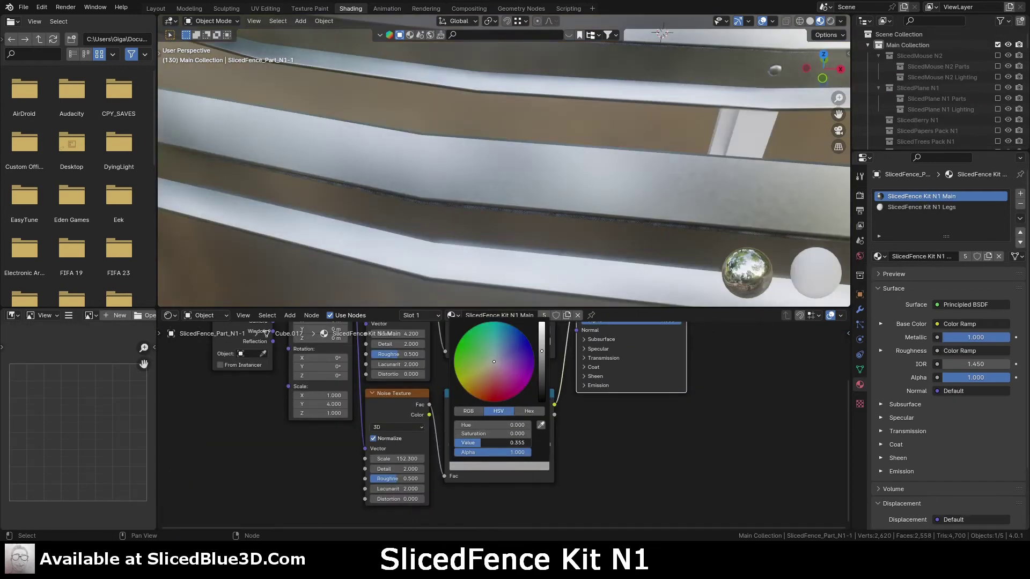
pyautogui.moveTo(542, 368); pyautogui.dragTo(541, 353)
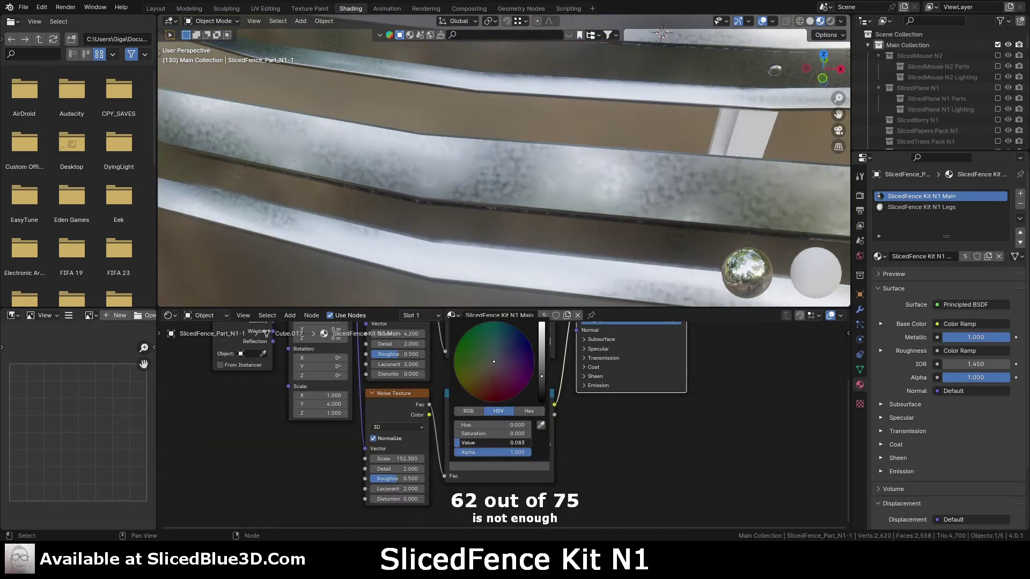
pyautogui.moveTo(565, 202); pyautogui.dragTo(641, 213, button='middle')
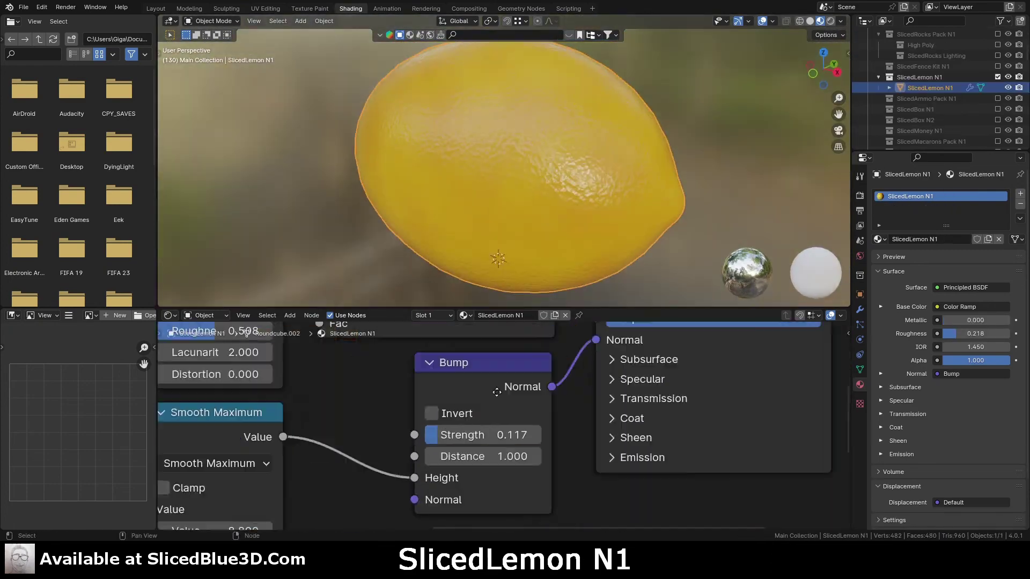
# Step: Invert the lemon's bump and select the Sliced_Ammo_N1-1 bullet
pyautogui.click(447, 385)
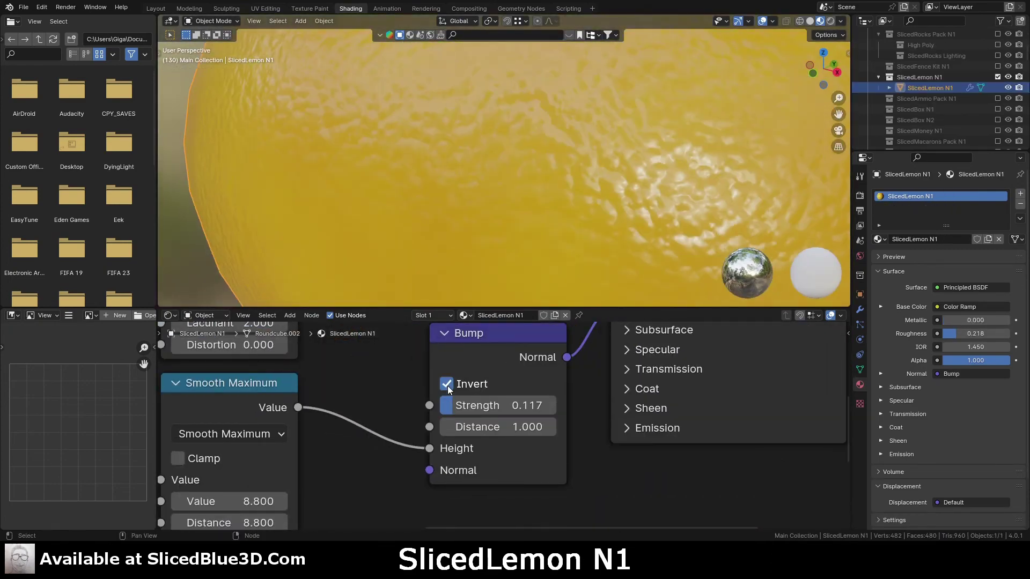
pyautogui.moveTo(556, 197); pyautogui.dragTo(571, 202, button='middle')
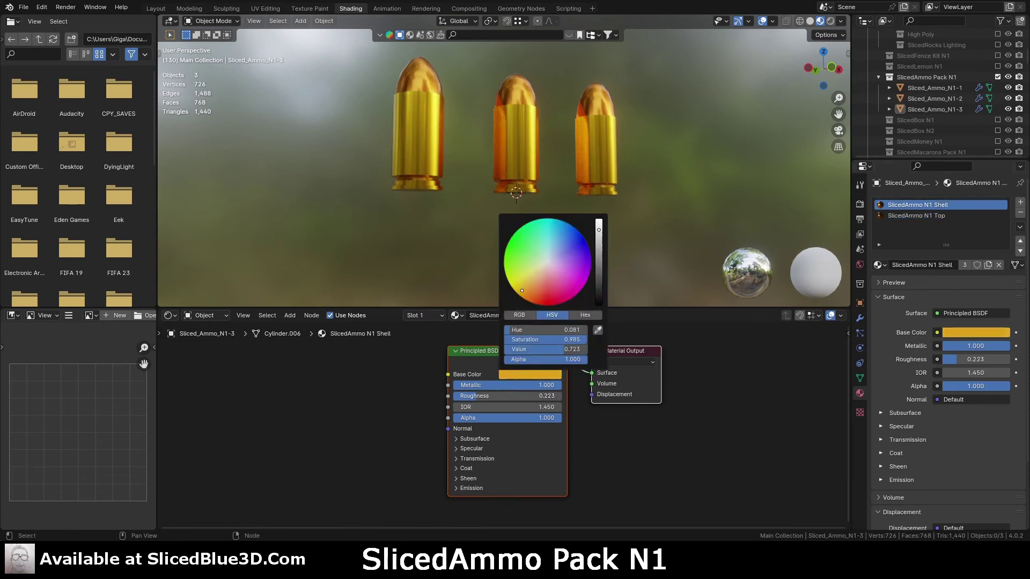
pyautogui.moveTo(725, 185); pyautogui.dragTo(783, 179, button='middle')
pyautogui.scroll(3, 618, 178)
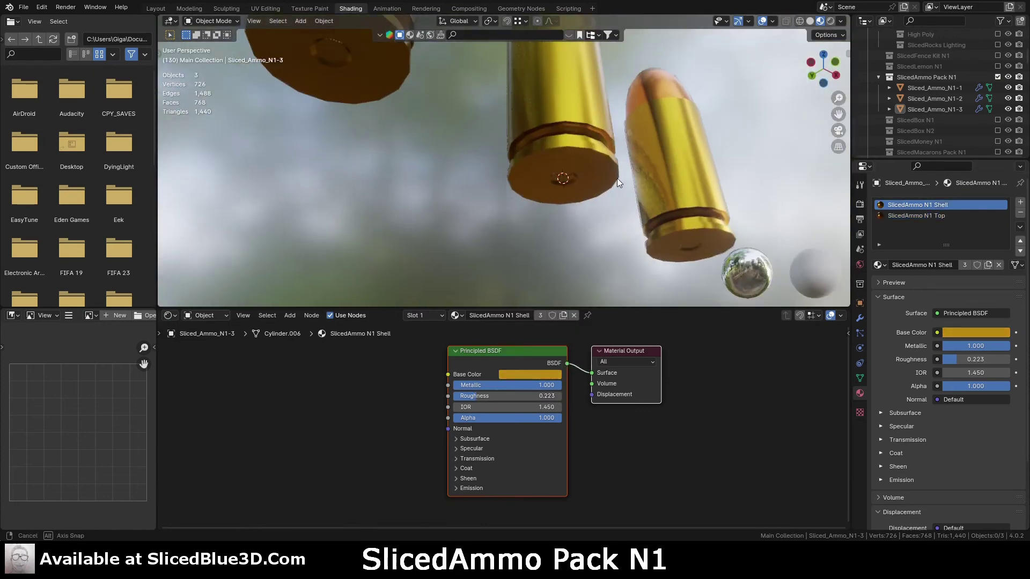
pyautogui.click(346, 73)
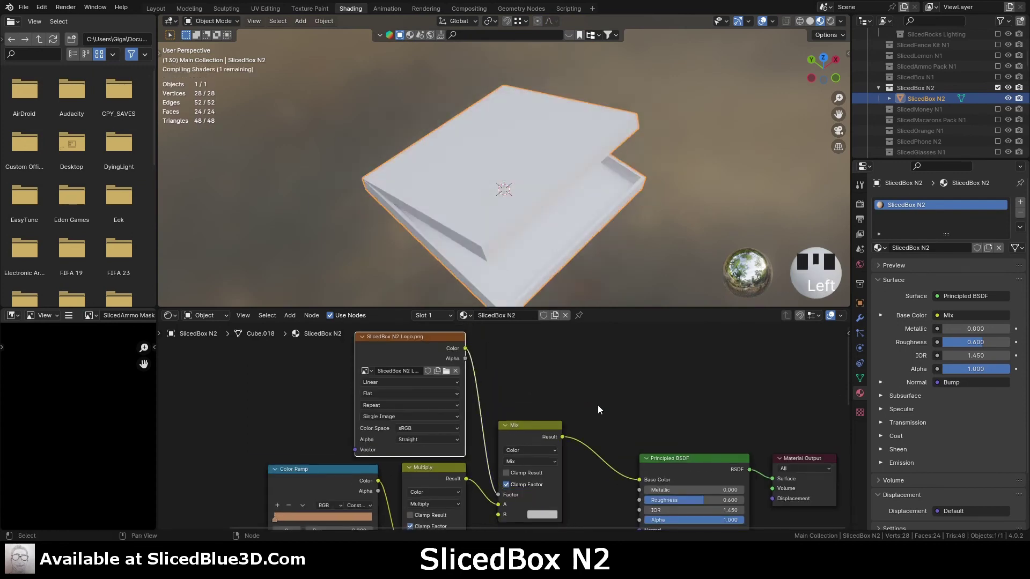
pyautogui.scroll(9, 620, 204)
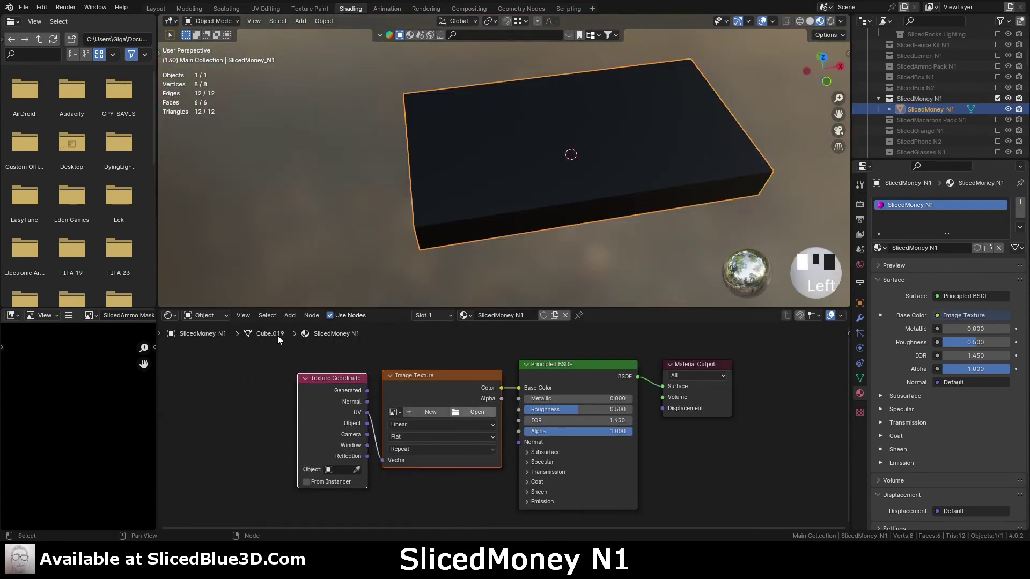
# Step: Add Tri-Lighting to the macarons via Shift+A
pyautogui.moveTo(563, 201)
pyautogui.mouseDown(button='middle')
pyautogui.moveTo(707, 191)
pyautogui.moveTo(714, 146)
pyautogui.moveTo(547, 145)
pyautogui.mouseUp(button='middle')
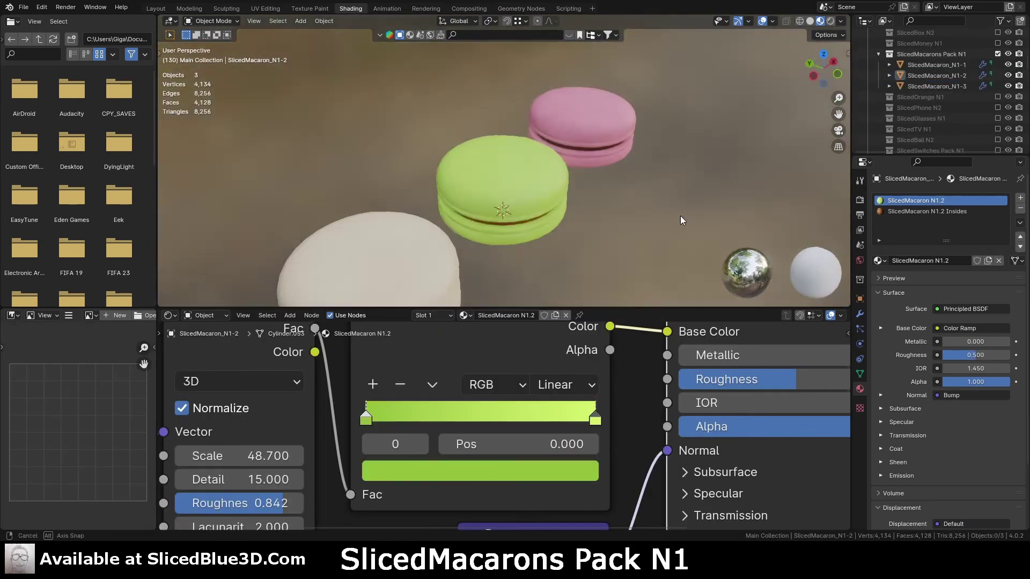
pyautogui.moveTo(680, 215)
pyautogui.mouseDown(button='middle')
pyautogui.moveTo(577, 212)
pyautogui.moveTo(559, 129)
pyautogui.moveTo(830, 150)
pyautogui.mouseUp(button='middle')
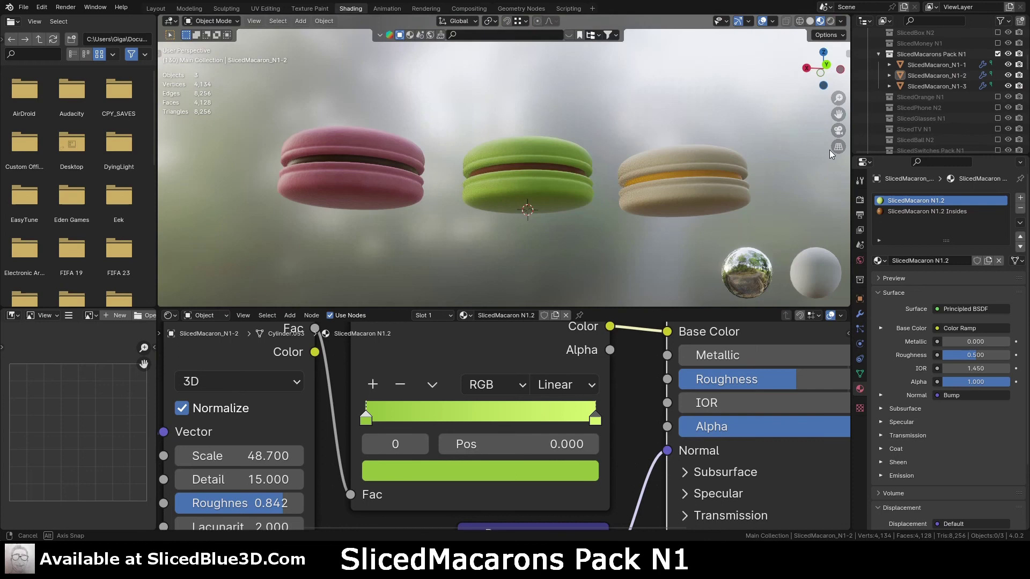
pyautogui.scroll(2, 922, 52)
pyautogui.hotkey('shift', 'a')
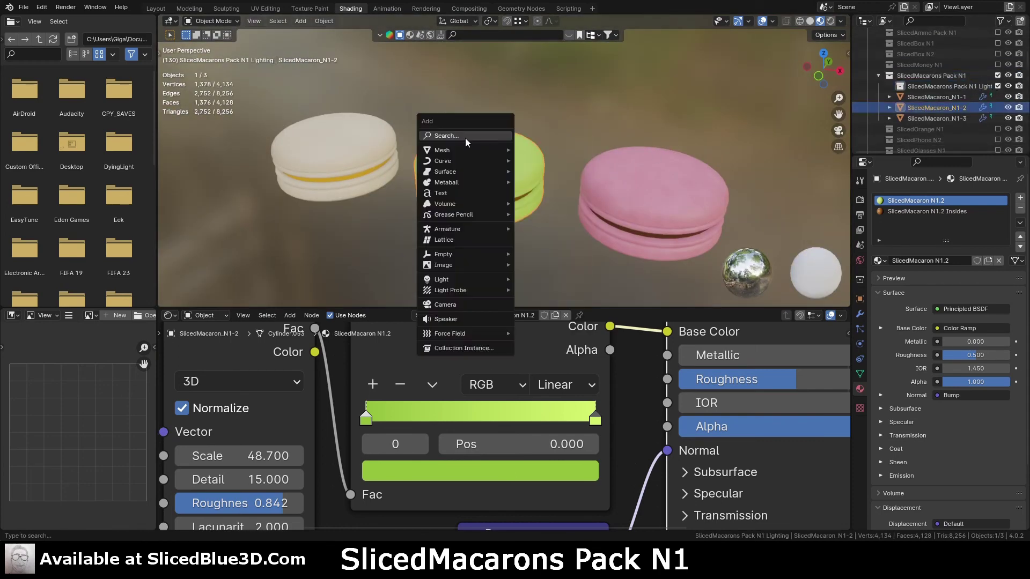
pyautogui.click(555, 233)
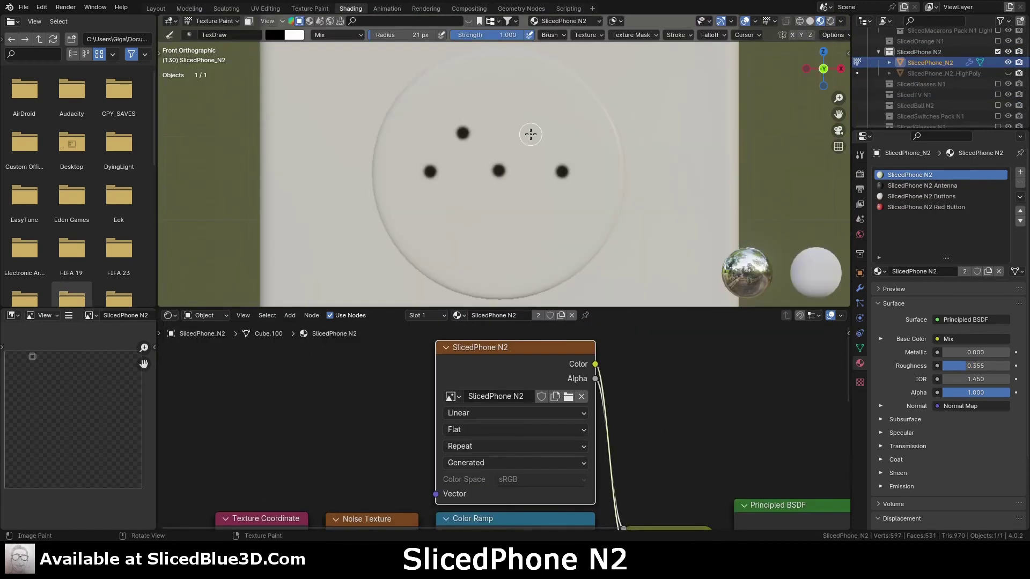